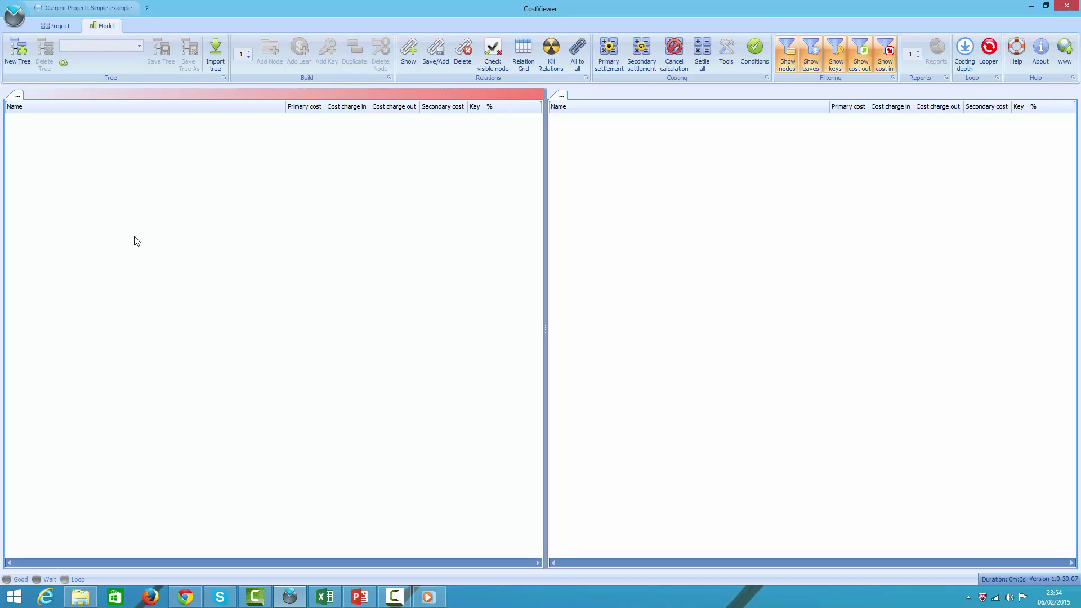
# - Load the My organisation tree and expand My company, The Board and Managers
pyautogui.click(117, 46)
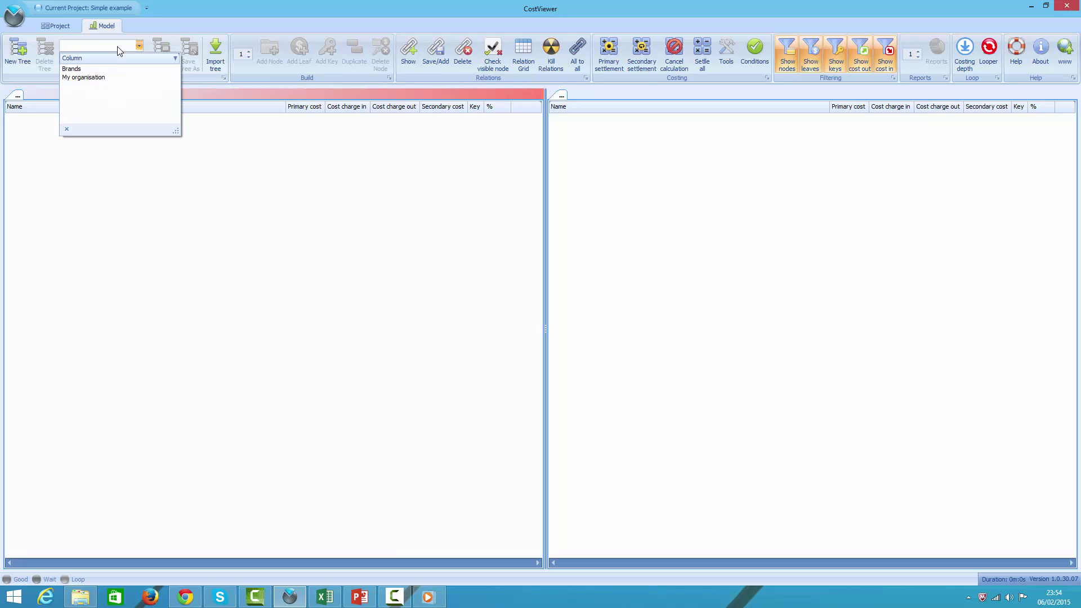
pyautogui.click(104, 79)
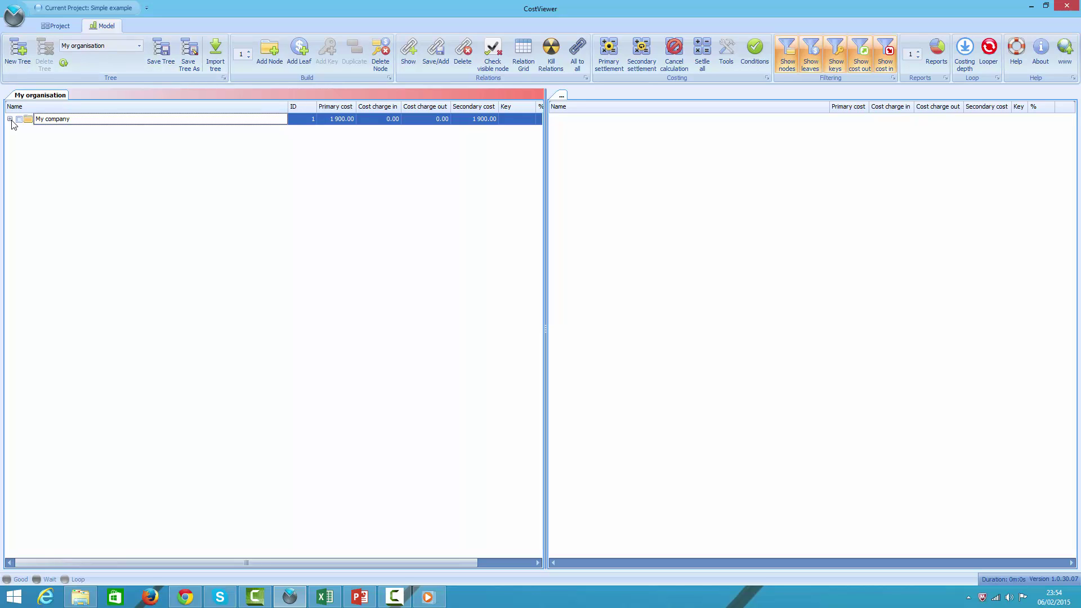
pyautogui.click(10, 119)
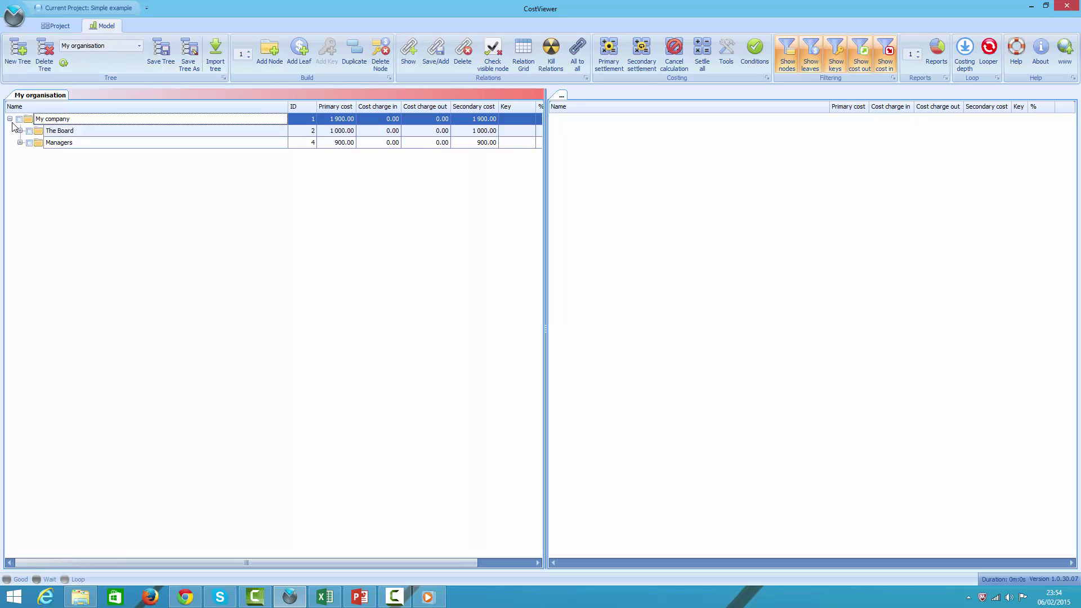
pyautogui.click(20, 131)
pyautogui.click(20, 154)
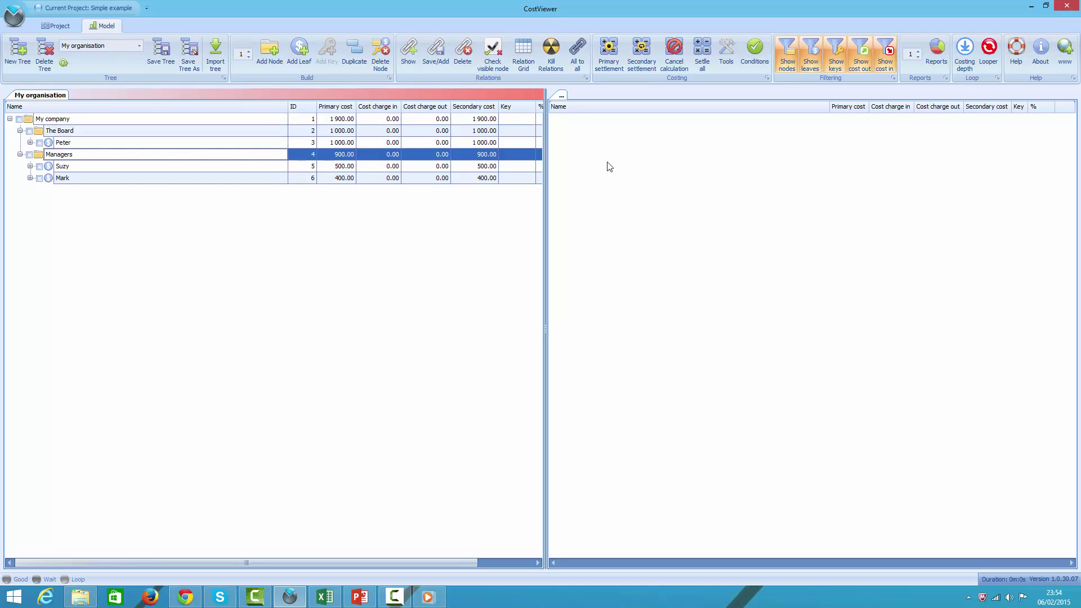
# - Load the Brands tree in the right panel and expand it to cookies, lollipops and chocolate
pyautogui.click(674, 174)
pyautogui.click(138, 46)
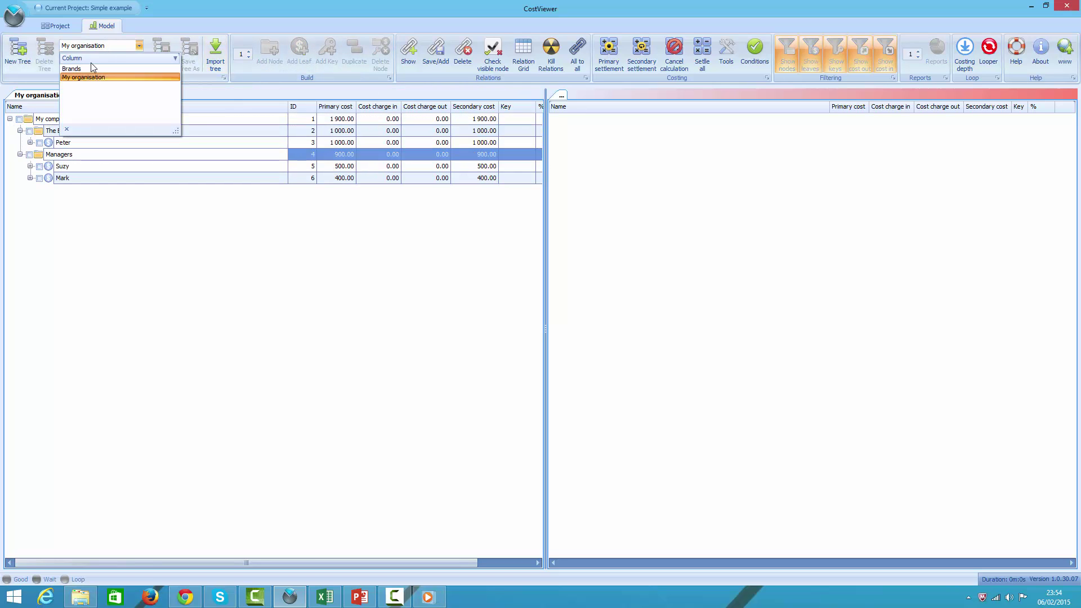
pyautogui.click(89, 68)
pyautogui.click(555, 119)
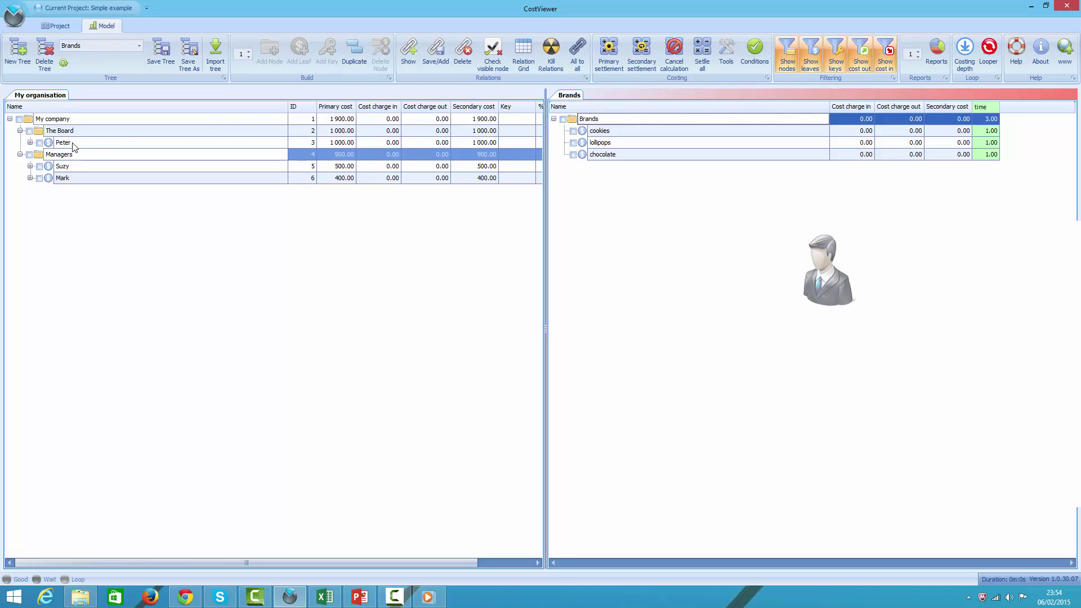
# - Narrow the Name column and expand Peter to show his 70% headcount and 30% time keys
pyautogui.click(292, 116)
pyautogui.moveTo(291, 116); pyautogui.dragTo(132, 117)
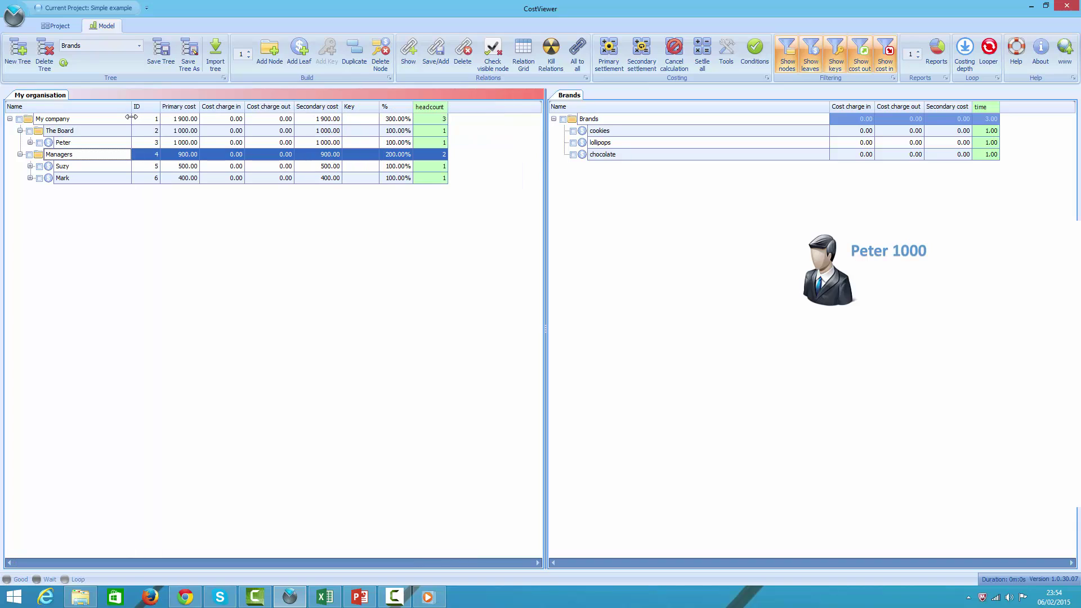
pyautogui.click(31, 142)
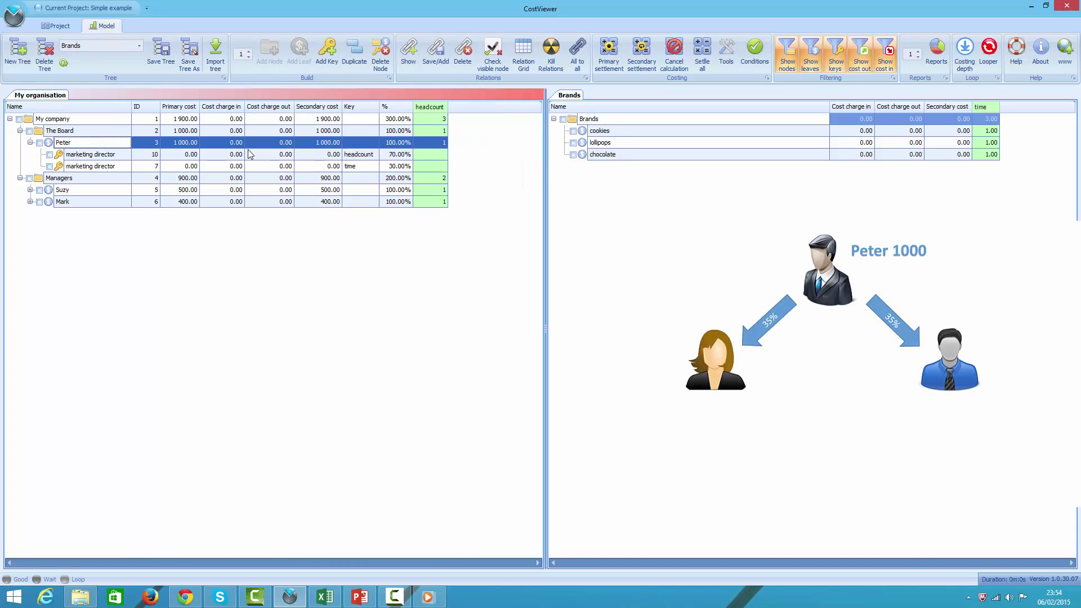
pyautogui.click(386, 158)
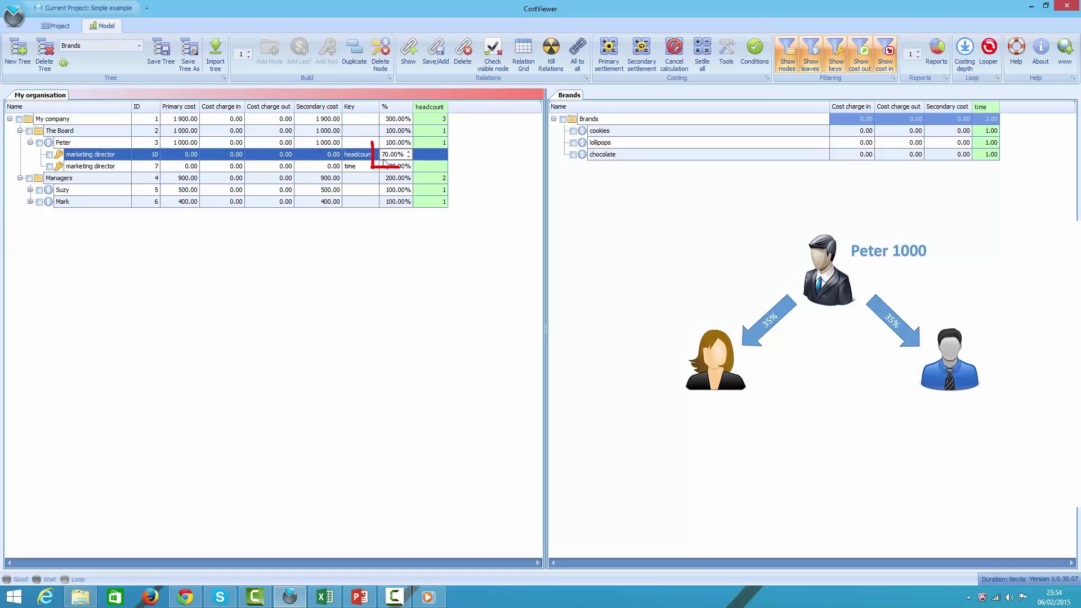
# - Expand Suzy and Mark to show each manager's 100% time key
pyautogui.click(31, 190)
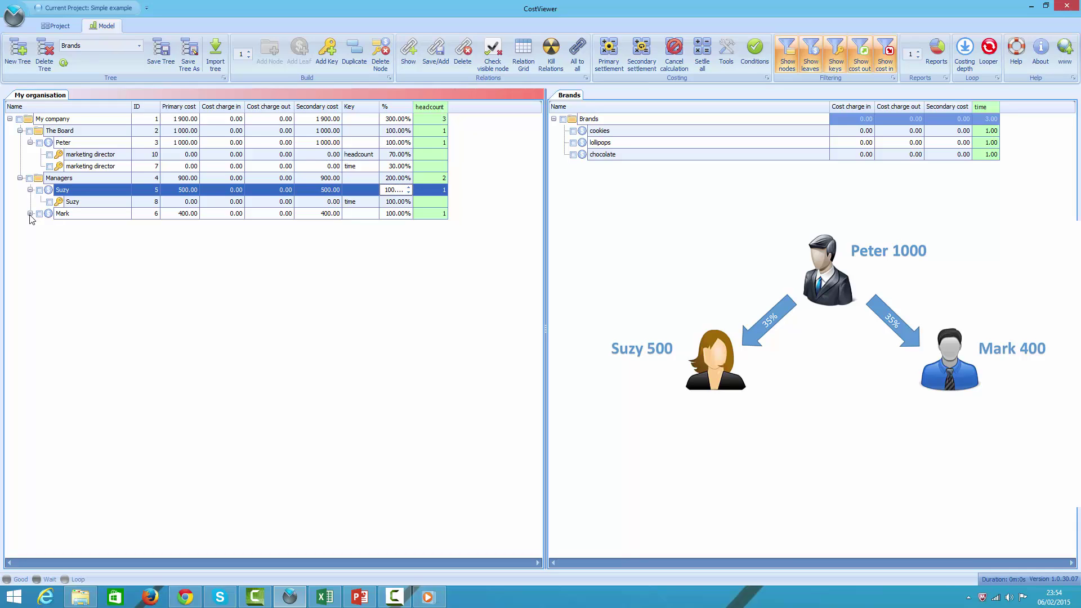
pyautogui.click(30, 214)
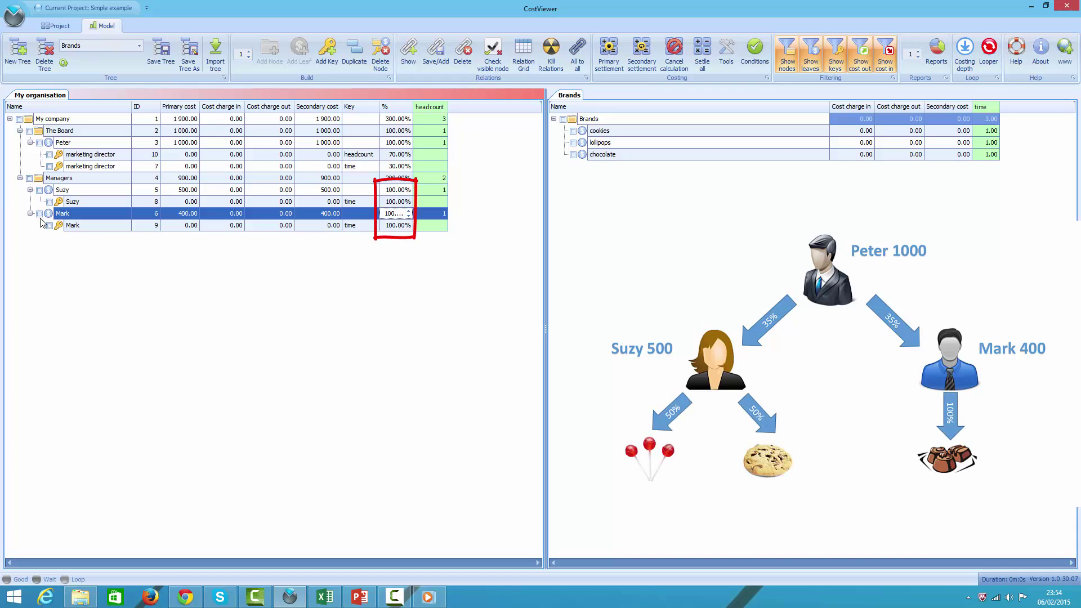
pyautogui.click(402, 204)
pyautogui.click(395, 228)
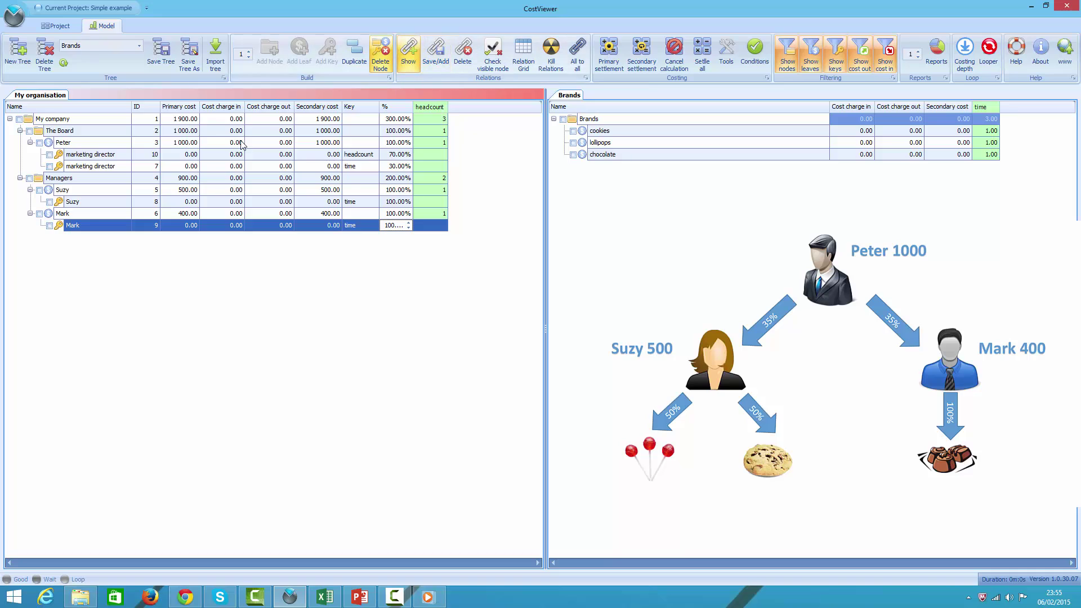
# - Trace Suzy to cookies and lollipops, Mark and Peter's 30% time key to chocolate, then select chocolate
pyautogui.click(40, 191)
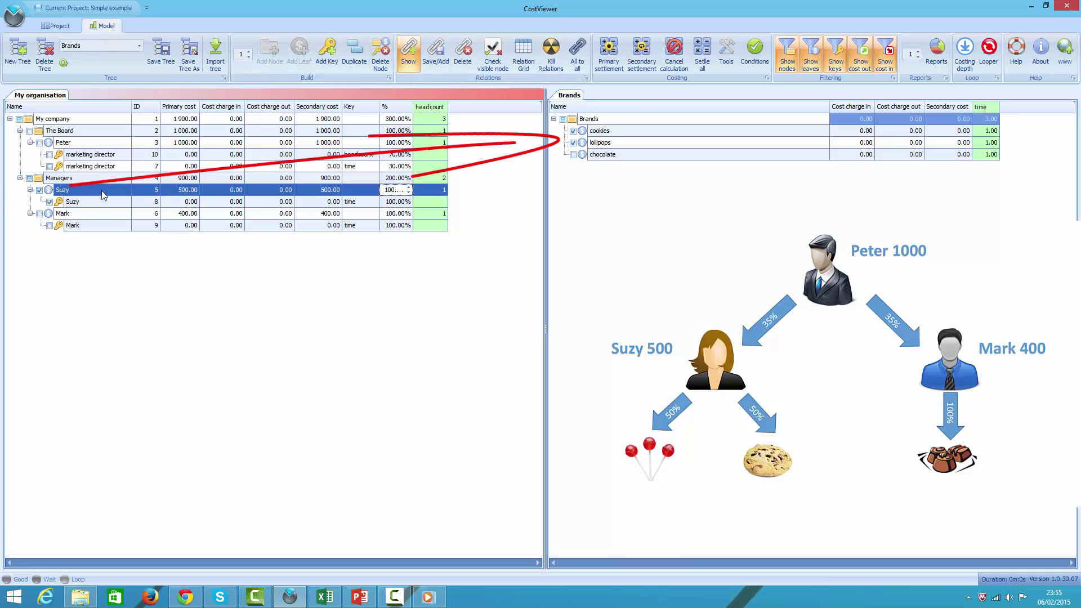
pyautogui.click(40, 190)
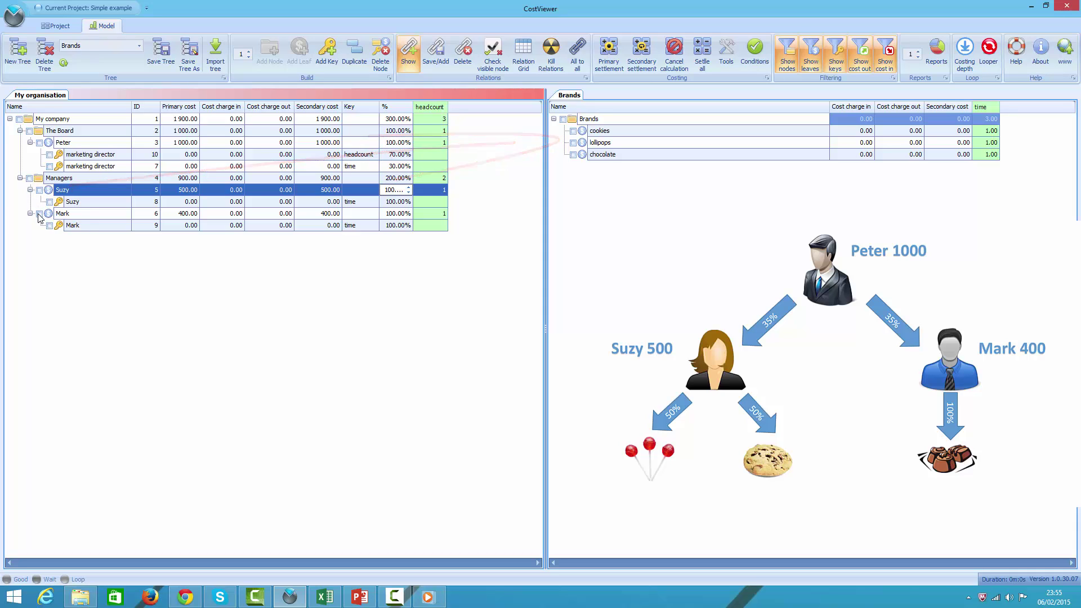
pyautogui.click(40, 213)
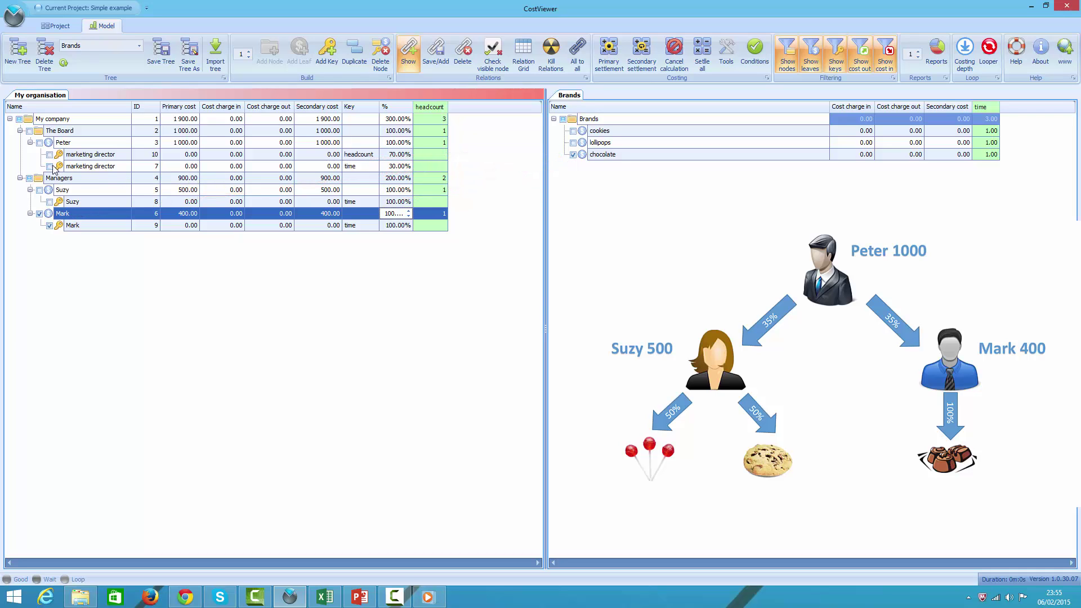
pyautogui.click(53, 167)
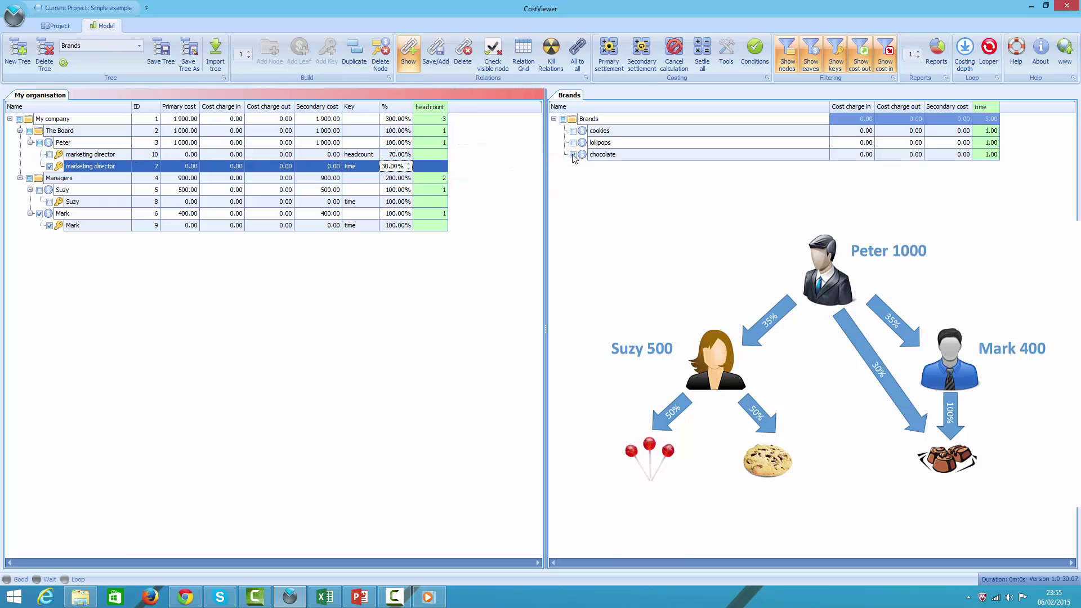
pyautogui.click(573, 156)
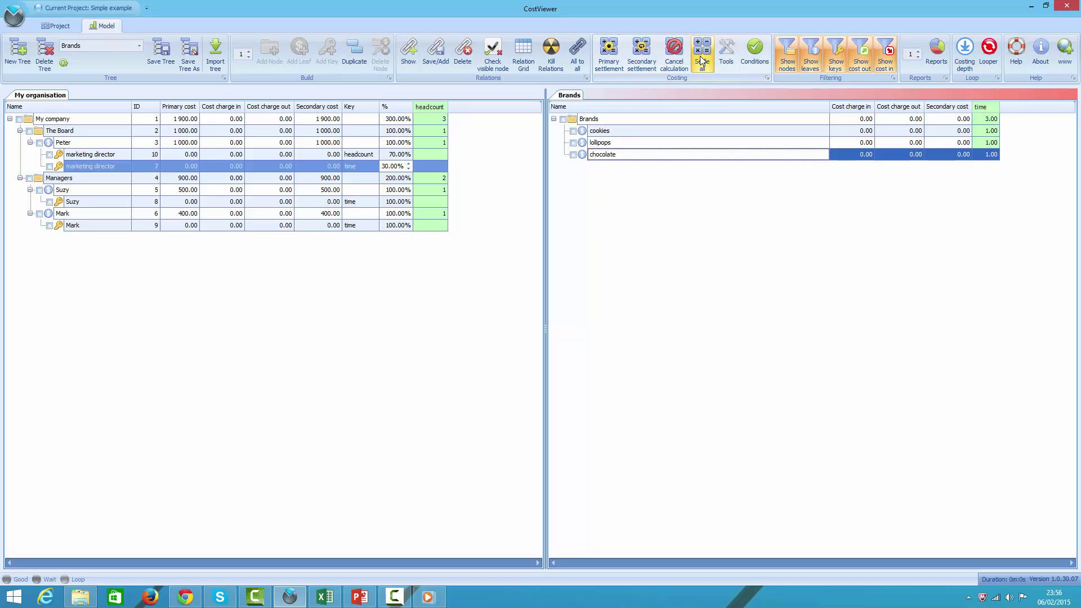
# - Run the primary settlement and expand Brands: cookies 250, lollipops 250, chocolate 700, total 1,200
pyautogui.click(606, 62)
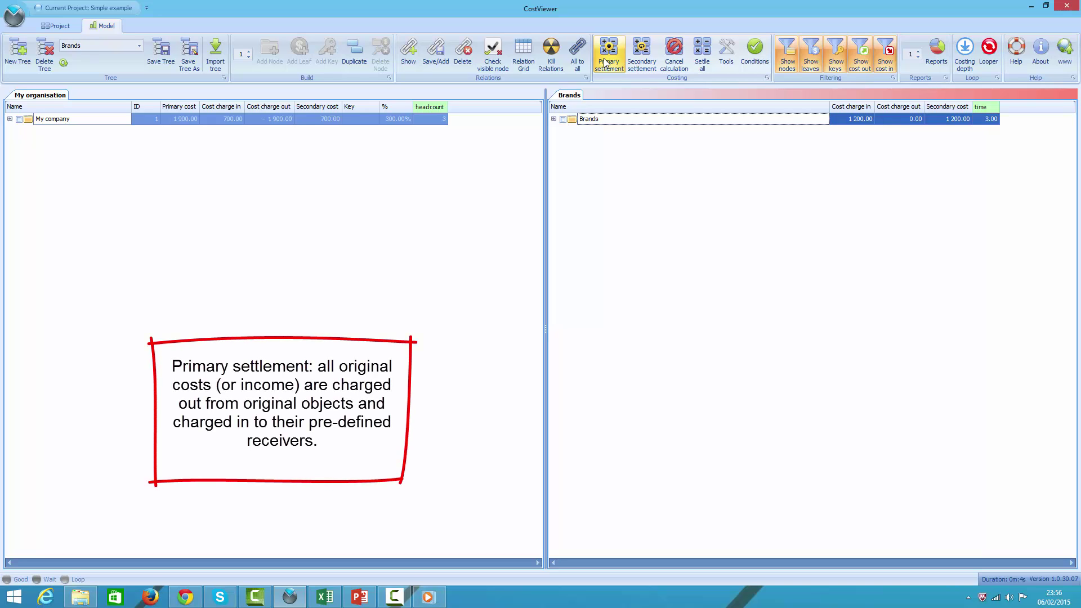
pyautogui.doubleClick(574, 120)
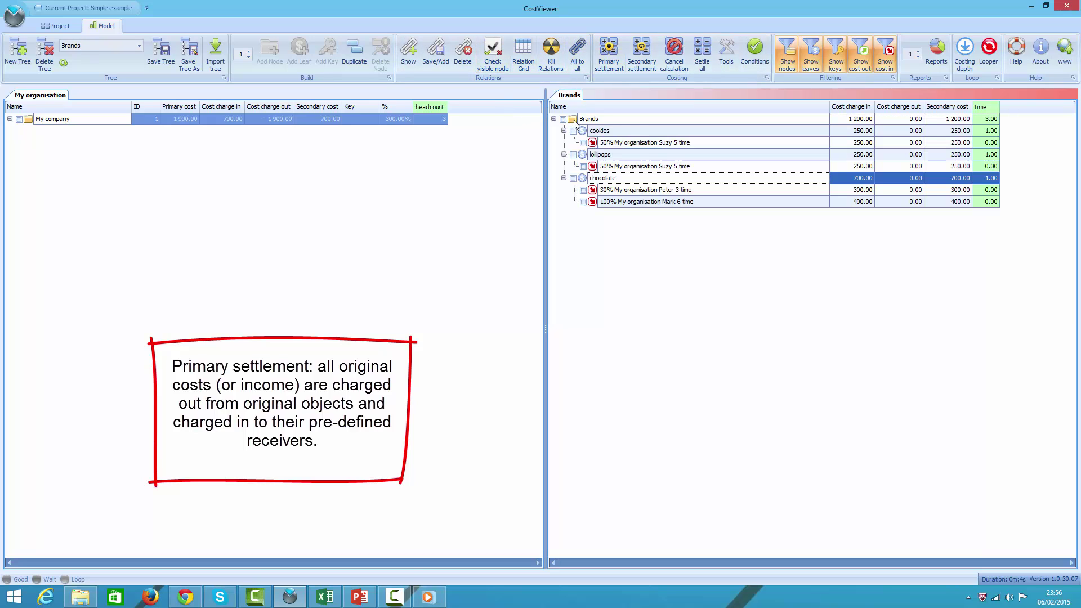
pyautogui.rightClick(634, 107)
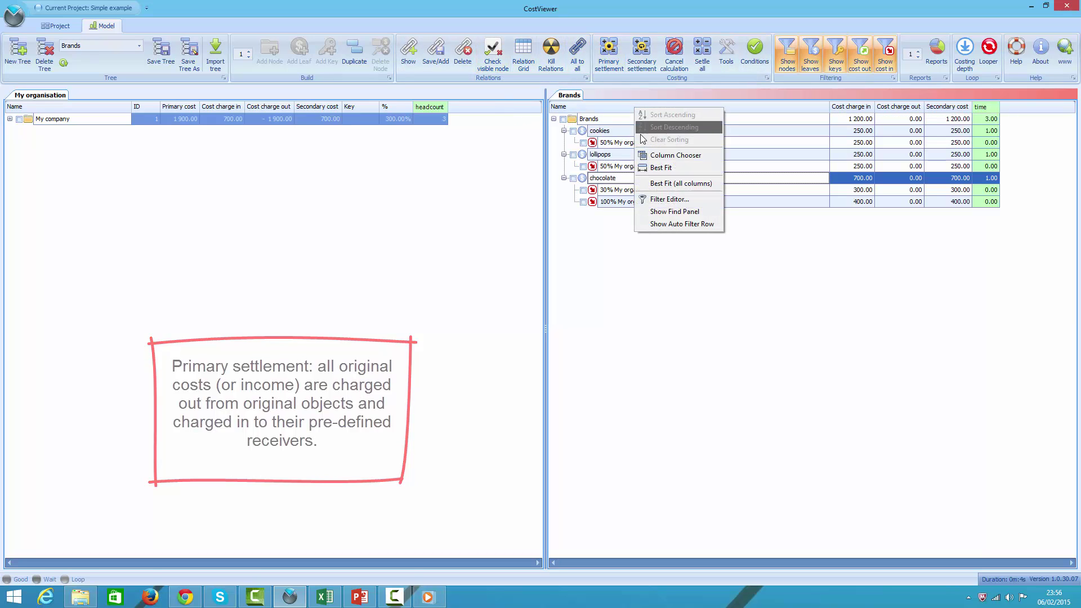
pyautogui.click(654, 183)
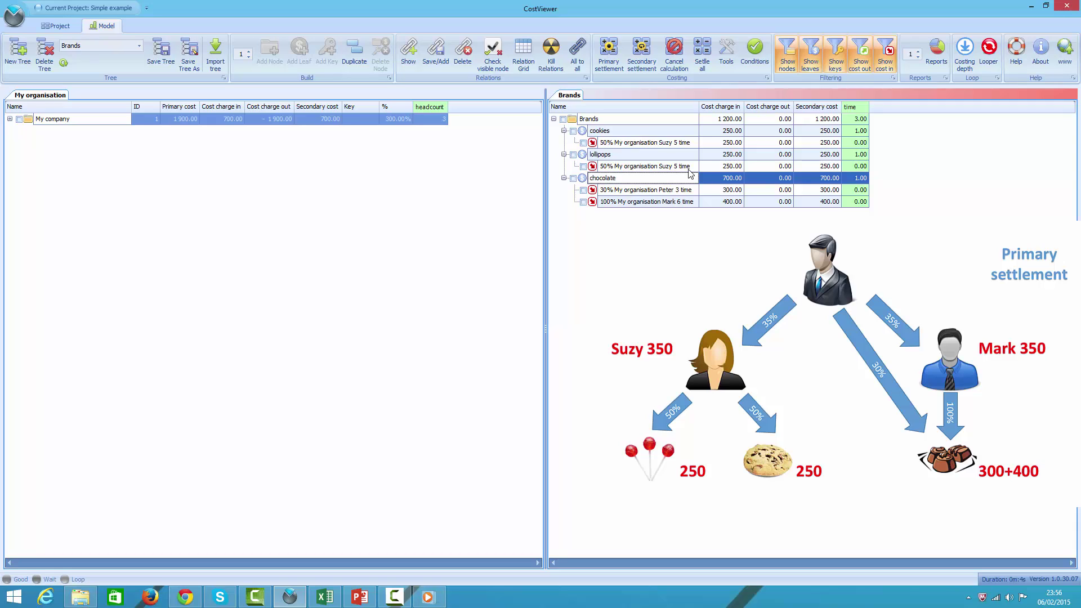
pyautogui.click(691, 191)
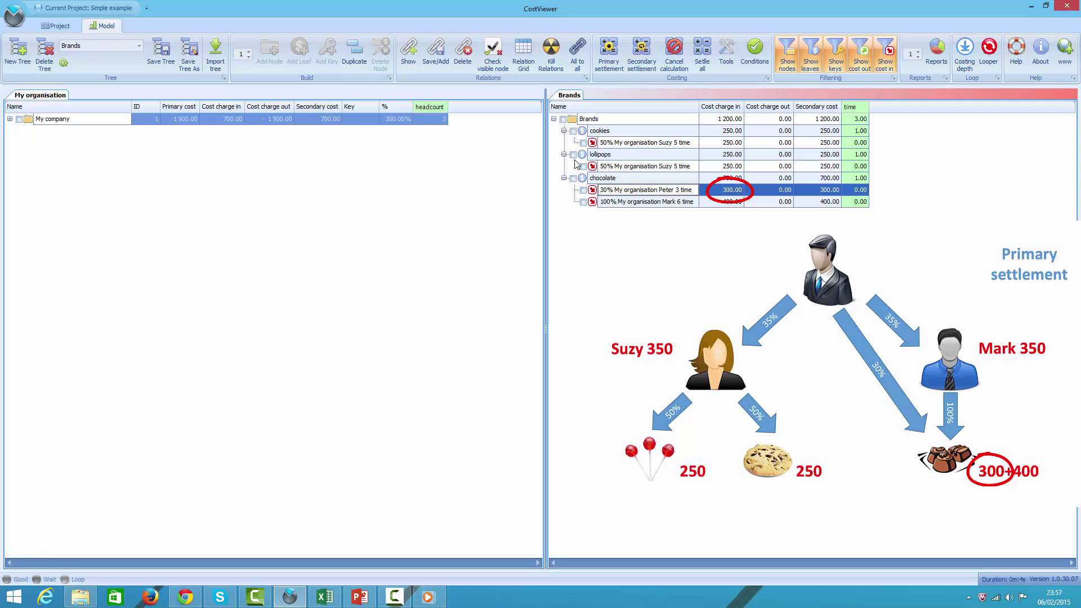
# - Expand My company, Managers, The Board and Peter to show Suzy and Mark each receiving 350
pyautogui.click(10, 119)
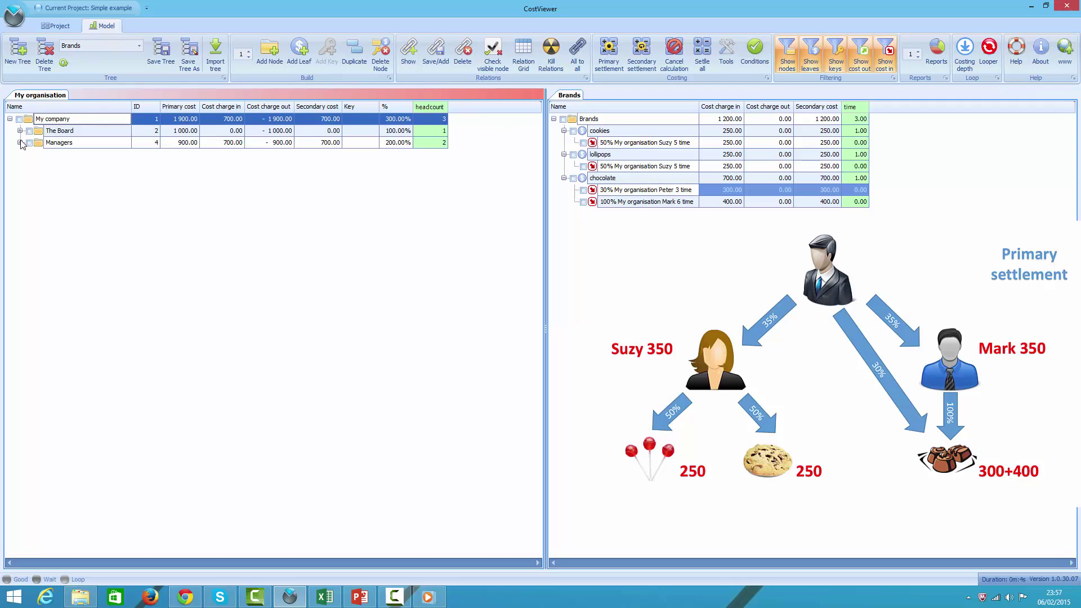
pyautogui.click(20, 142)
pyautogui.click(20, 131)
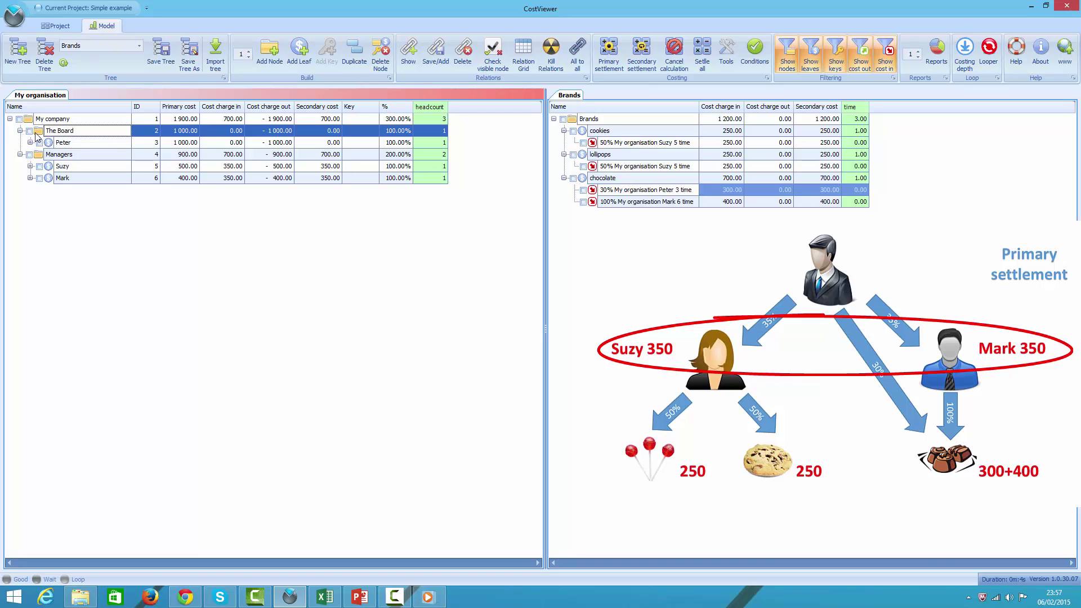
pyautogui.click(31, 142)
pyautogui.click(35, 203)
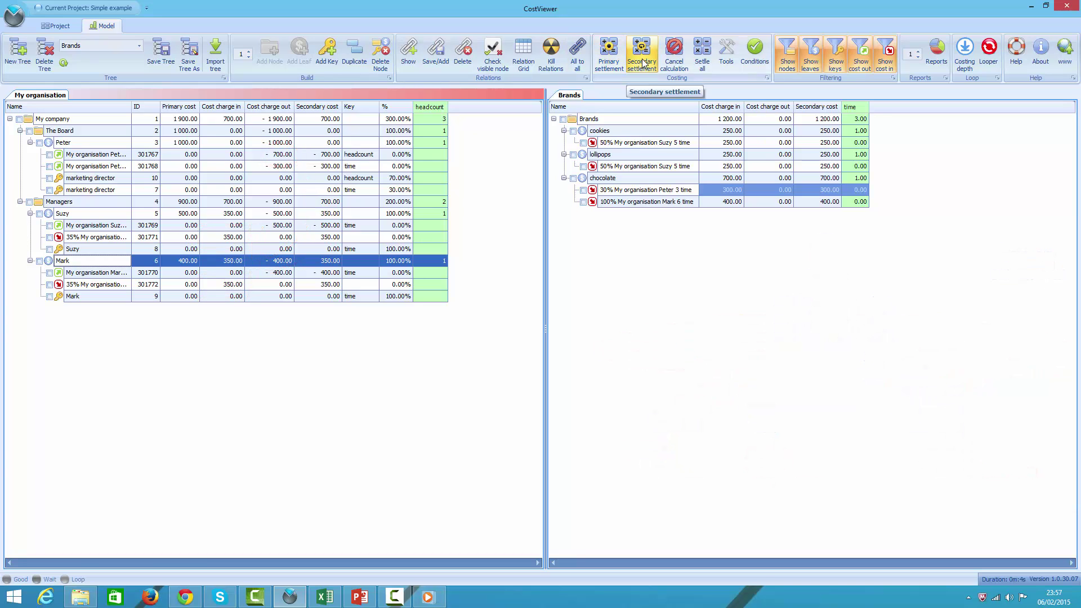
# - Run the secondary settlement and expand Brands: cookies 425, lollipops 425, chocolate 1,050, total 1,900
pyautogui.click(643, 63)
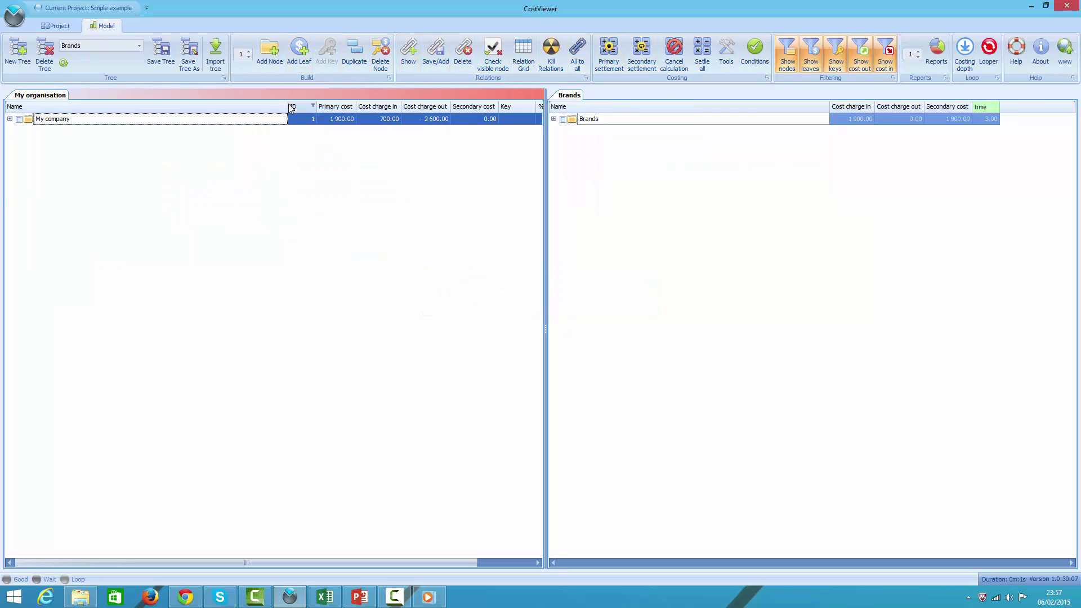
pyautogui.moveTo(288, 105); pyautogui.dragTo(154, 106)
pyautogui.click(333, 122)
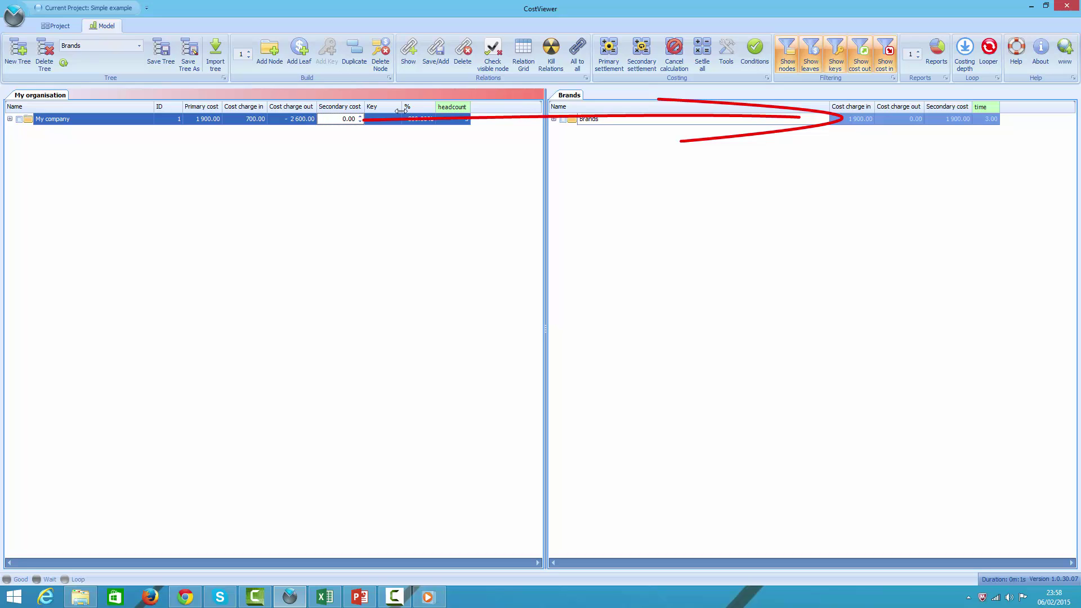
pyautogui.click(554, 119)
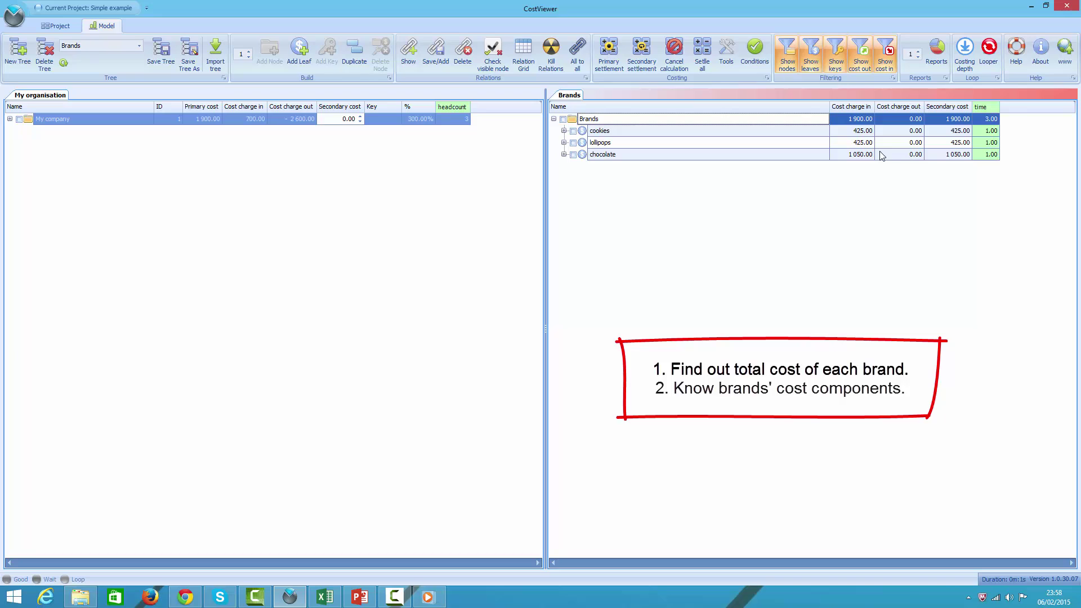
# - Expand cookies (250 + 175), lollipops (250 + 175) and chocolate (300 + 400 + 350) to their sources
pyautogui.click(564, 130)
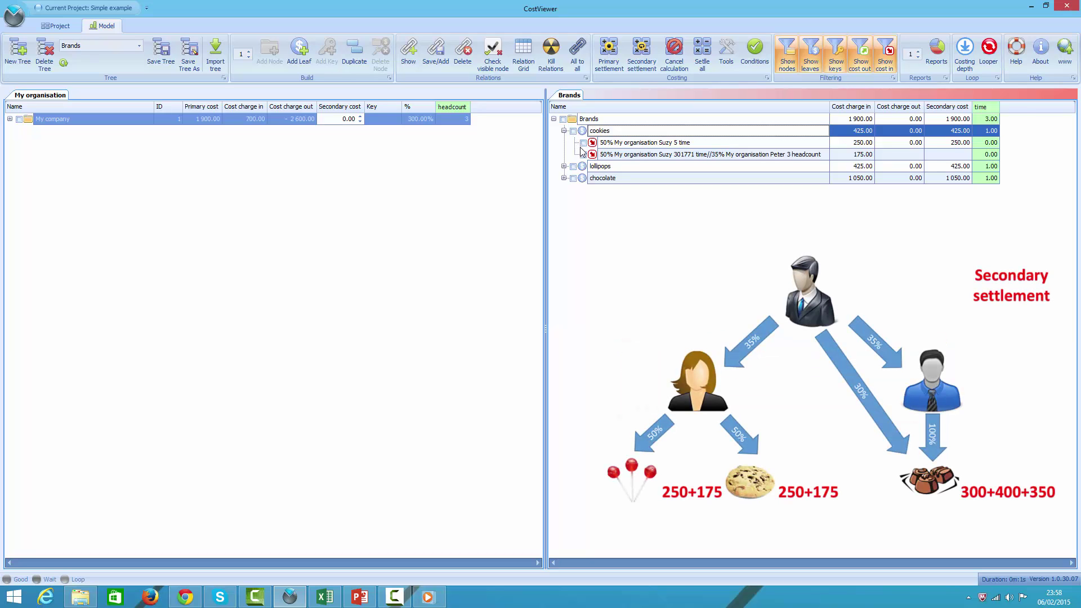
pyautogui.click(608, 159)
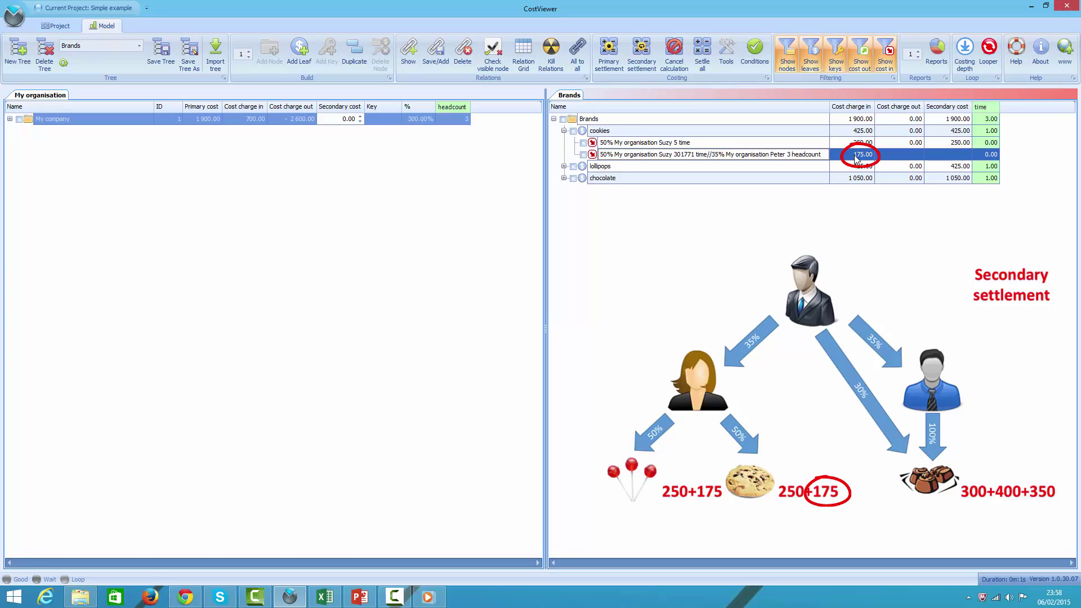
pyautogui.click(563, 167)
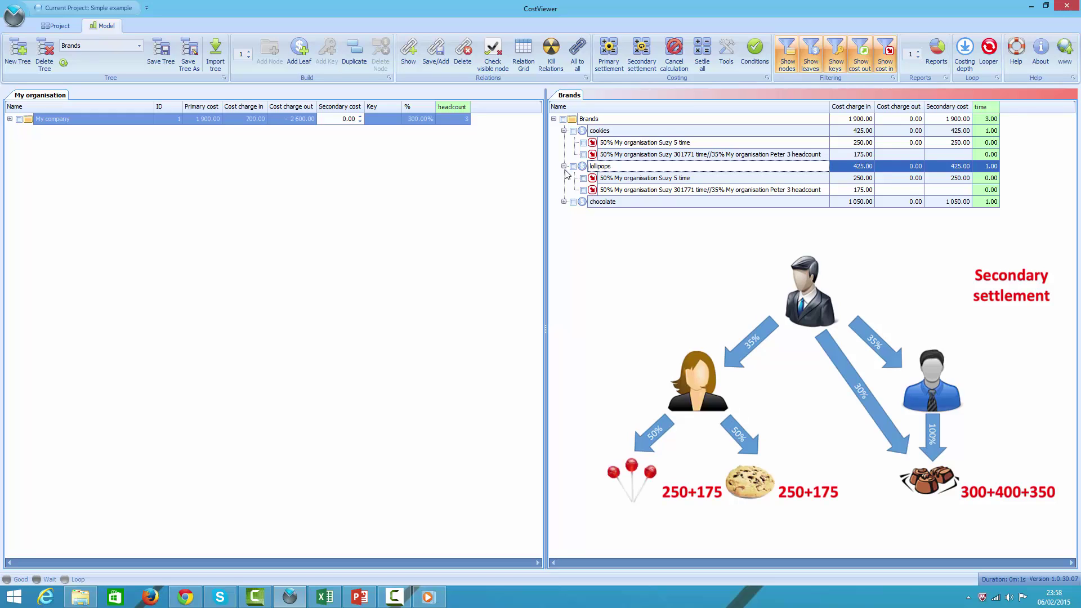
pyautogui.click(564, 202)
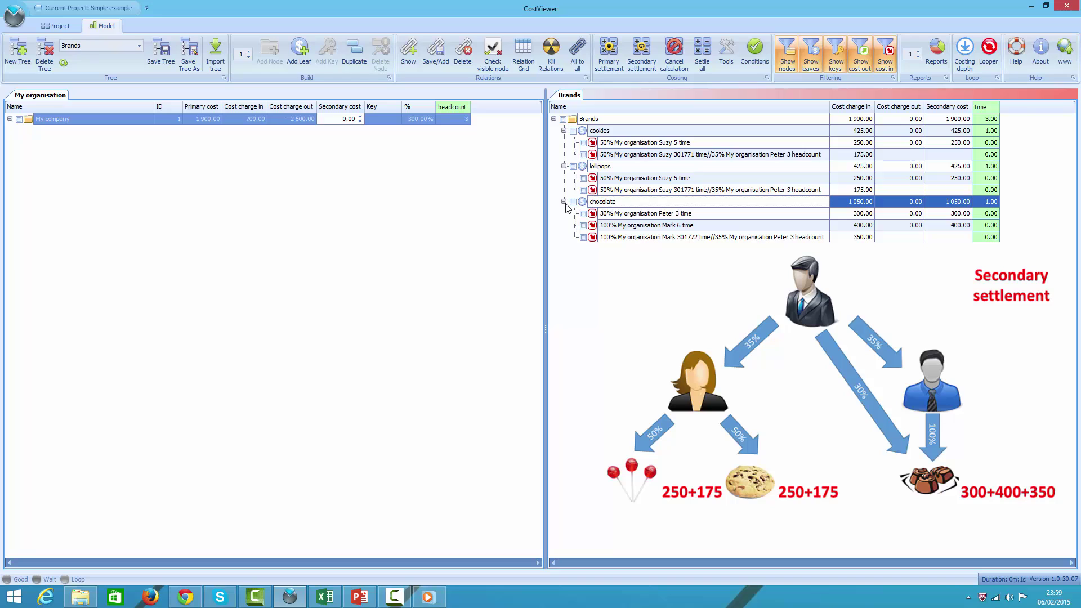
# - Show the auto filter row on the Brands grid and filter names by 'Peter'
pyautogui.rightClick(620, 111)
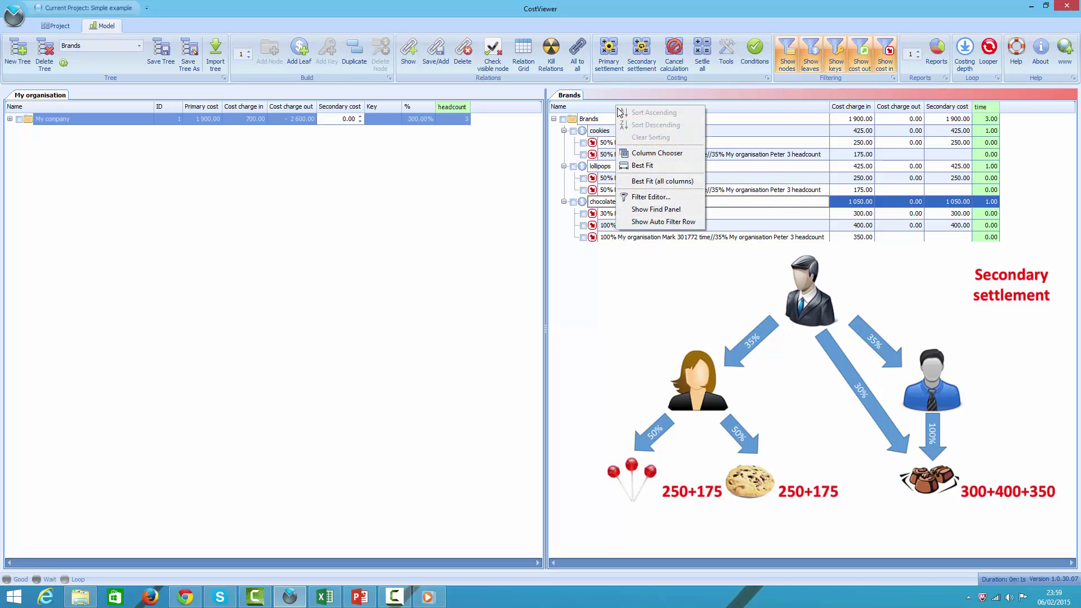
pyautogui.click(635, 223)
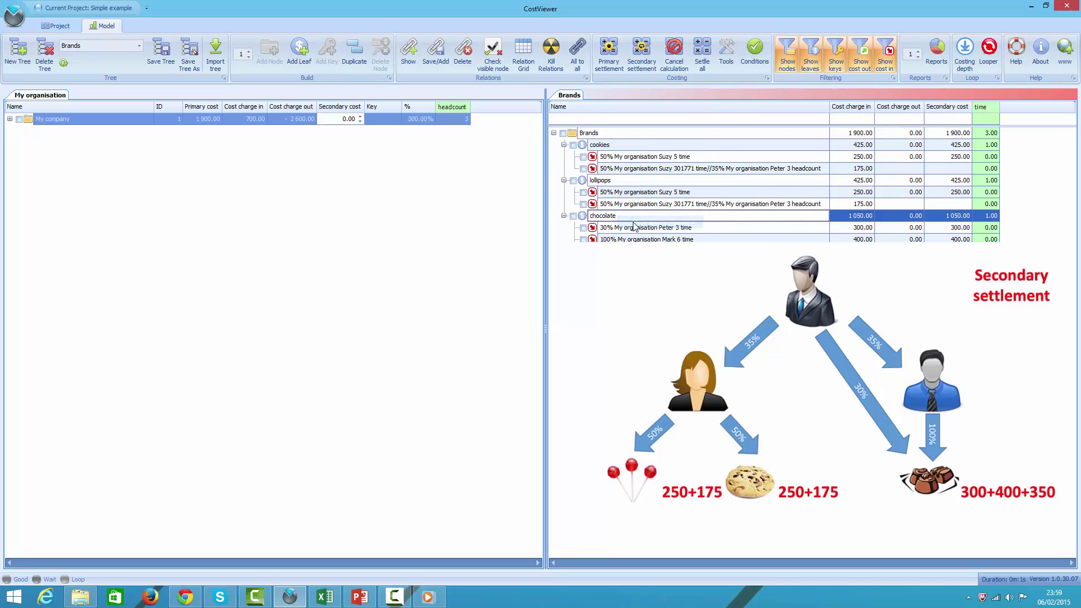
pyautogui.click(594, 122)
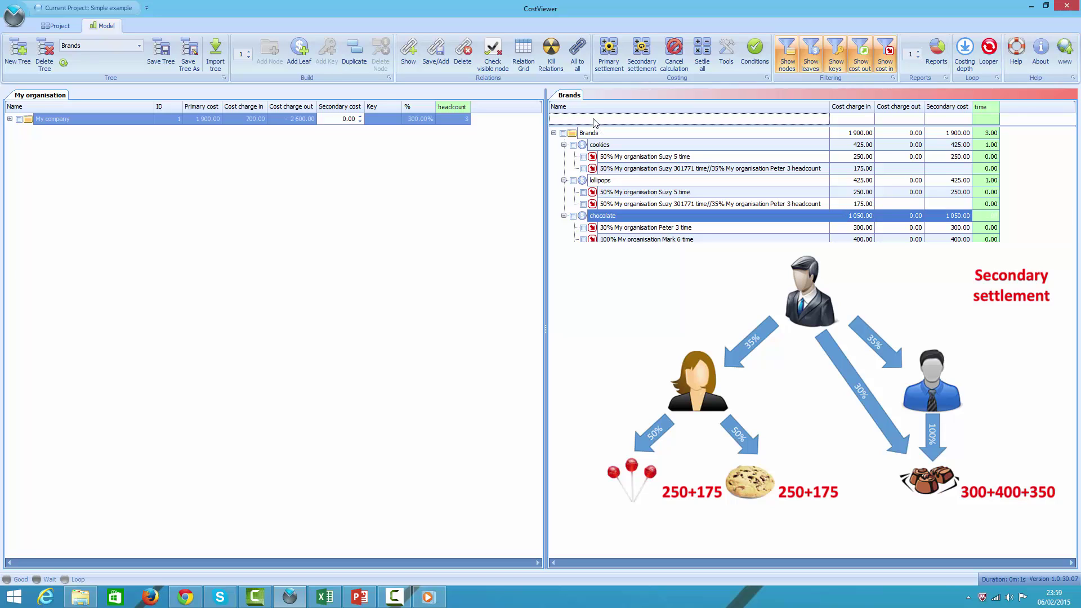
pyautogui.write('Pe')
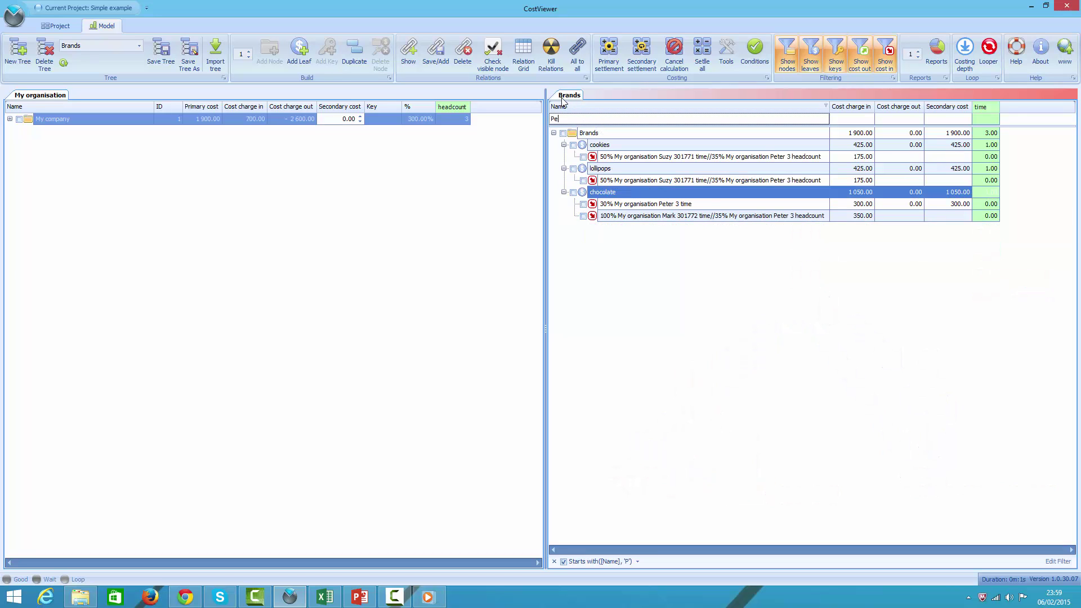
pyautogui.write('ter')
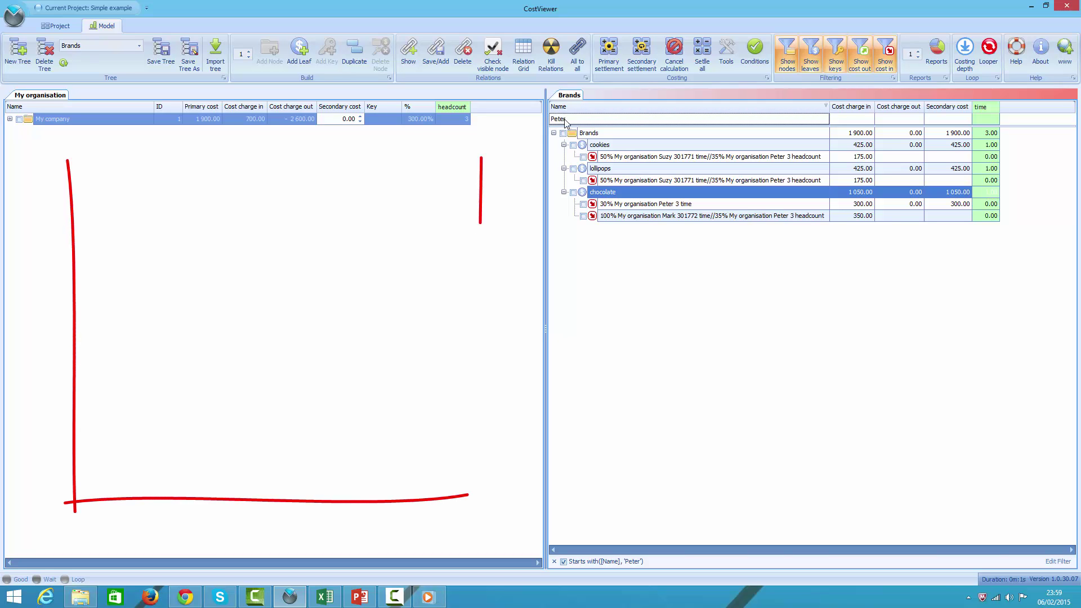
# - Filter by 'Mar' and then 'Suzy', then clear the filter to list all rows
pyautogui.doubleClick(571, 118)
pyautogui.write('Mar')
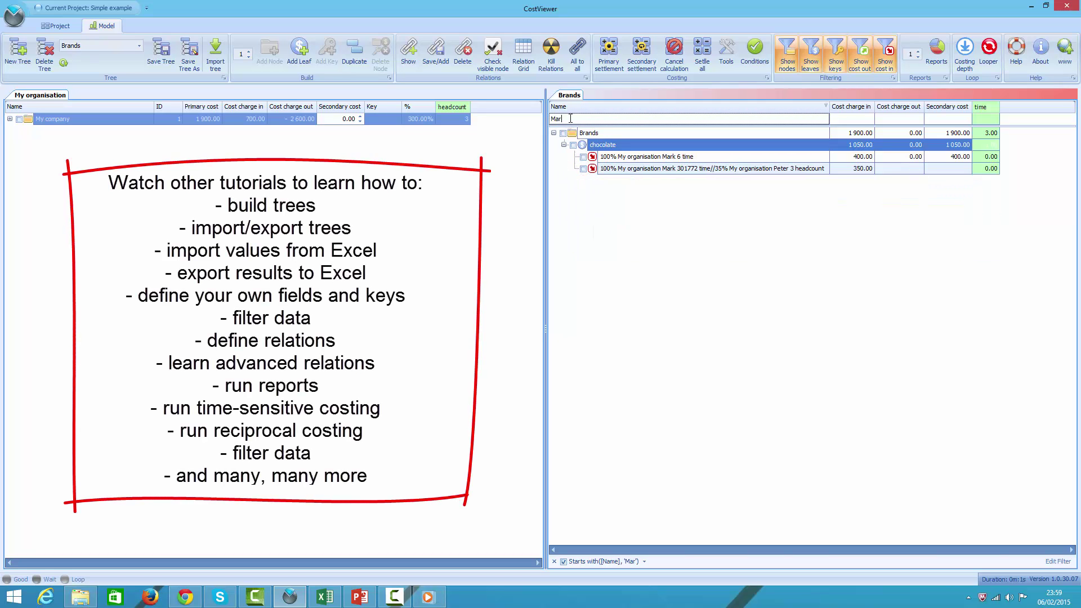
pyautogui.press('BackSpace')
pyautogui.press('BackSpace')
pyautogui.press('BackSpace')
pyautogui.write('Suzy')
pyautogui.doubleClick(571, 118)
pyautogui.press('BackSpace')
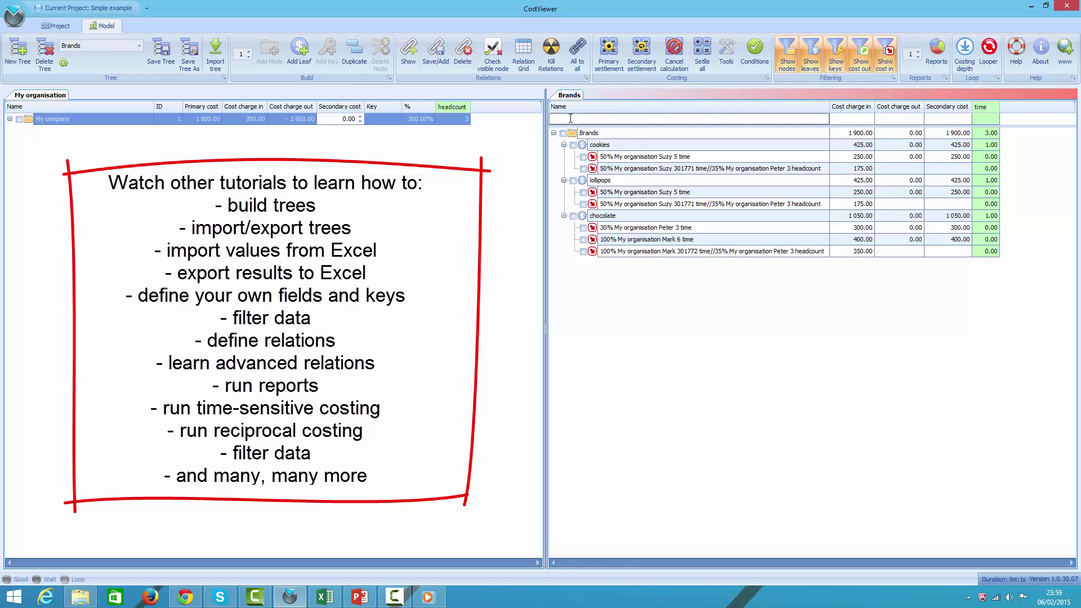
# - Hide the Brands auto filter row and select My company in the organisation tree
pyautogui.rightClick(579, 109)
pyautogui.click(624, 224)
pyautogui.click(627, 145)
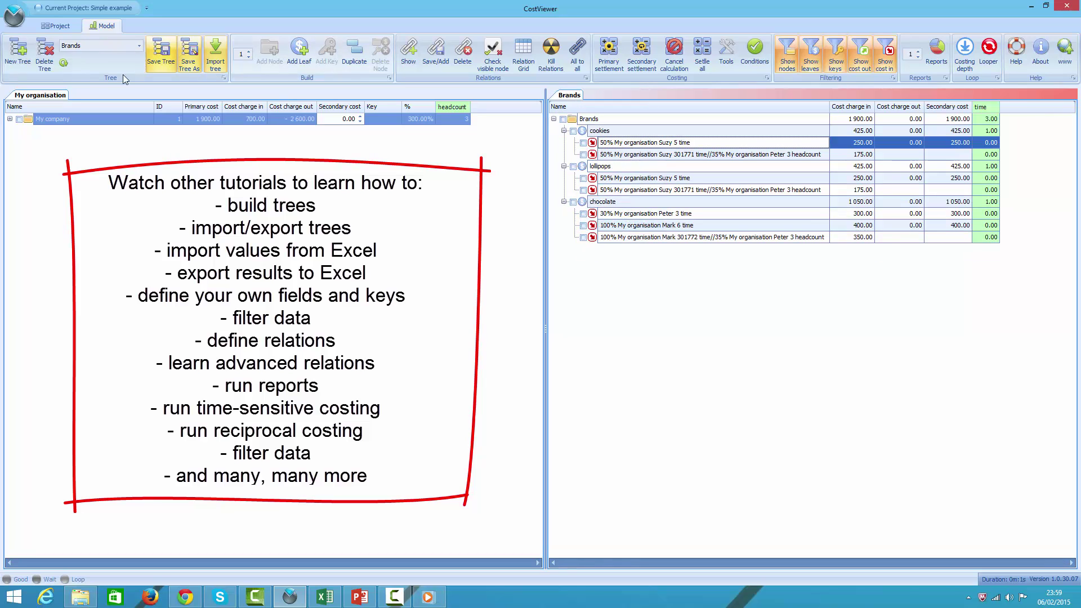
pyautogui.click(30, 121)
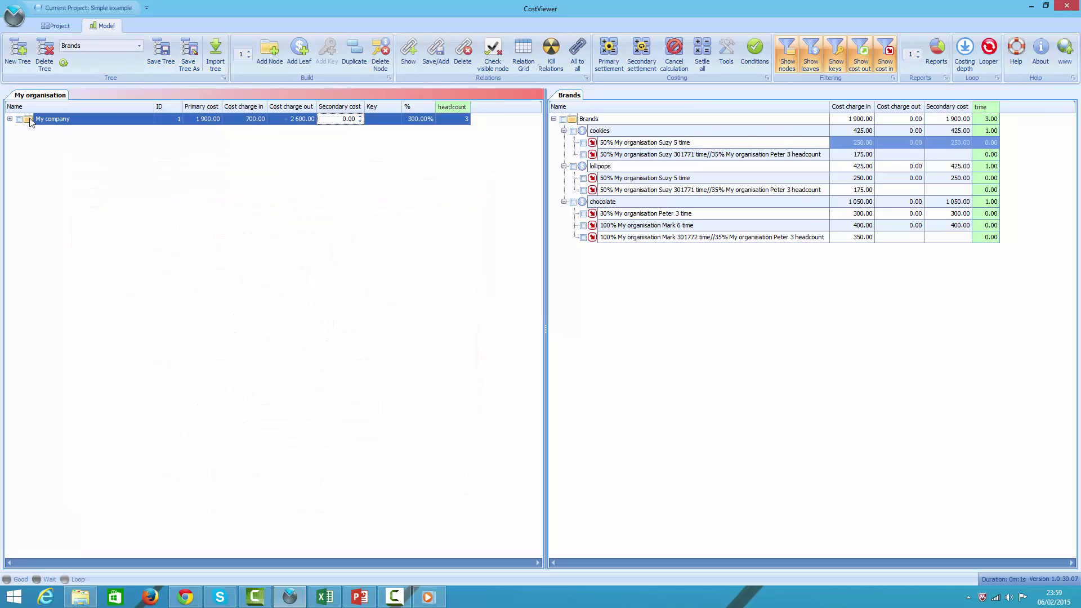